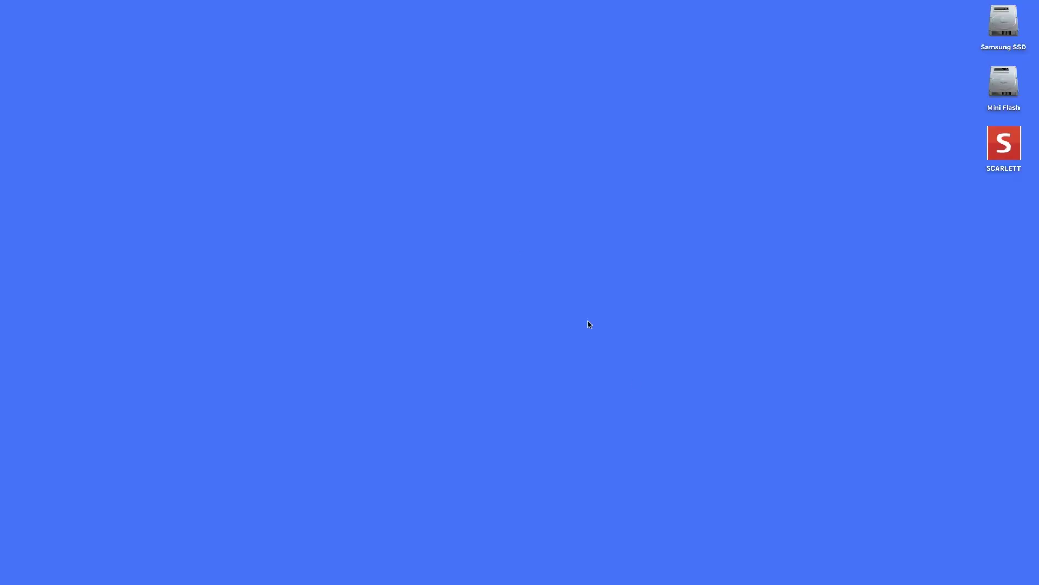
Step: Create a new Loopback virtual device and name it 'Mic Delay'
mouse_move(848, 582)
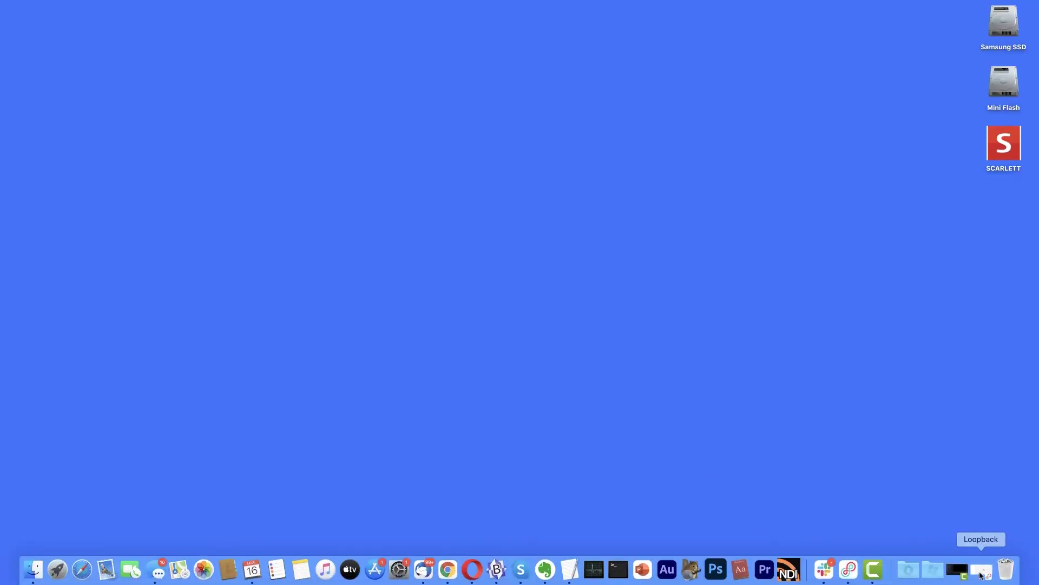
click(980, 576)
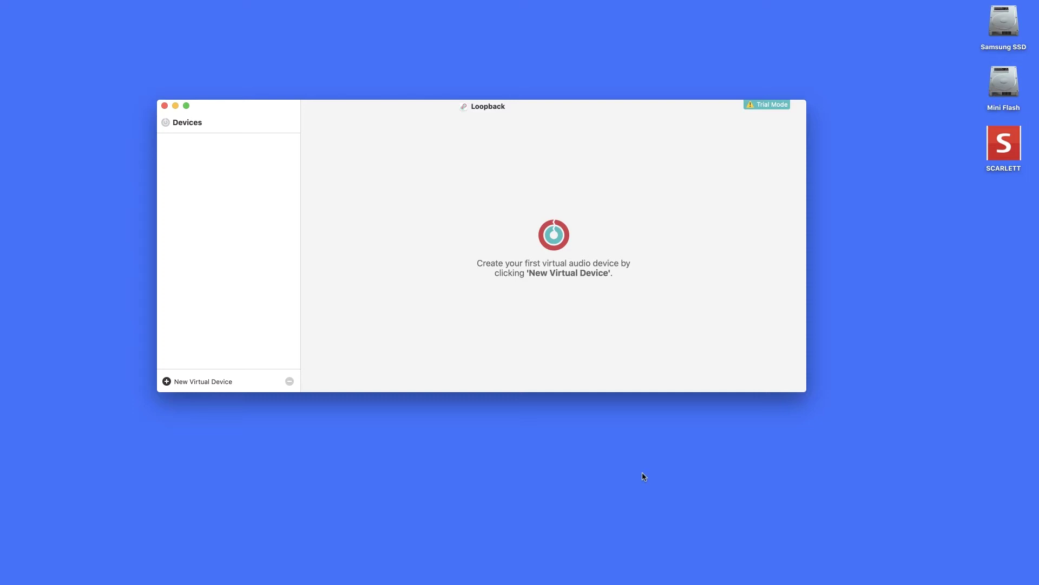
click(166, 382)
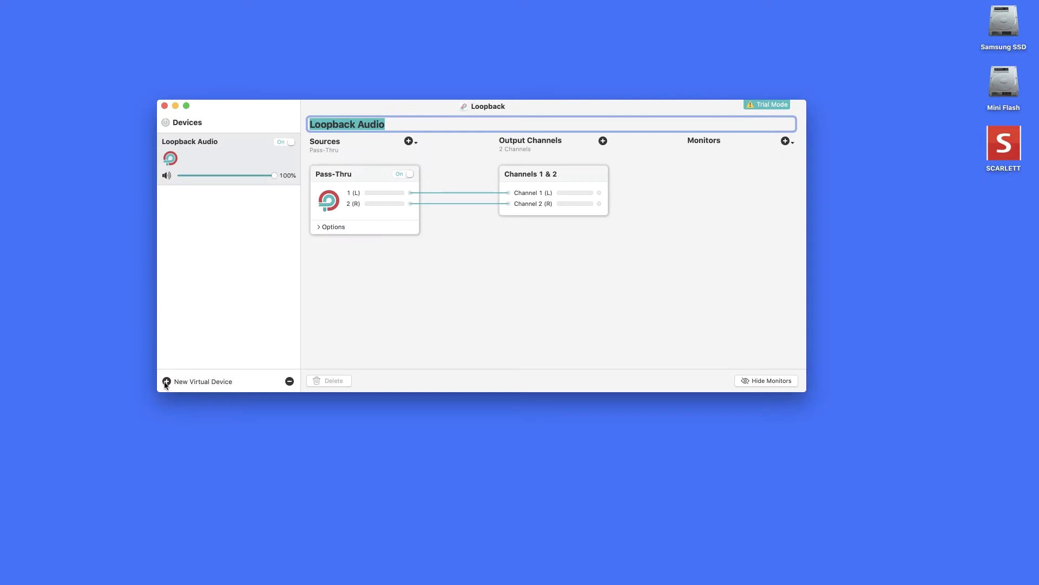
text(MIc Delay)
key(Return)
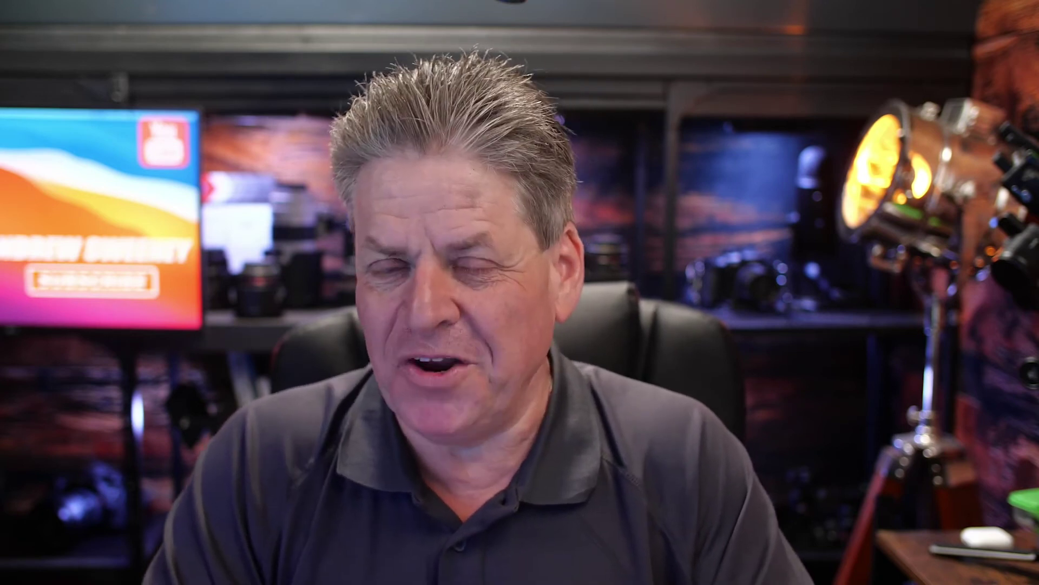
Step: Start a new blank session in Audio Hijack
click(983, 573)
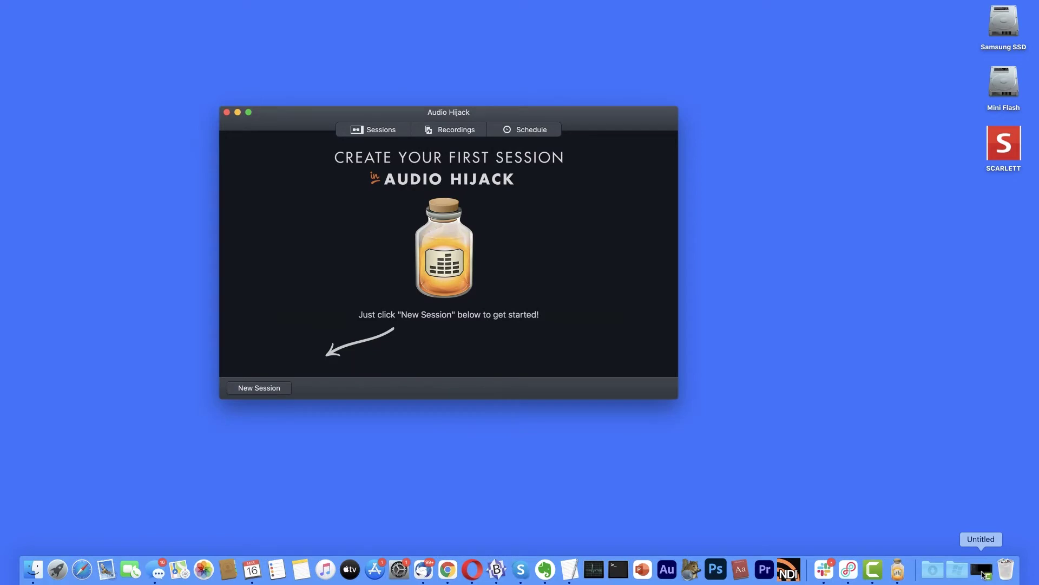
click(265, 387)
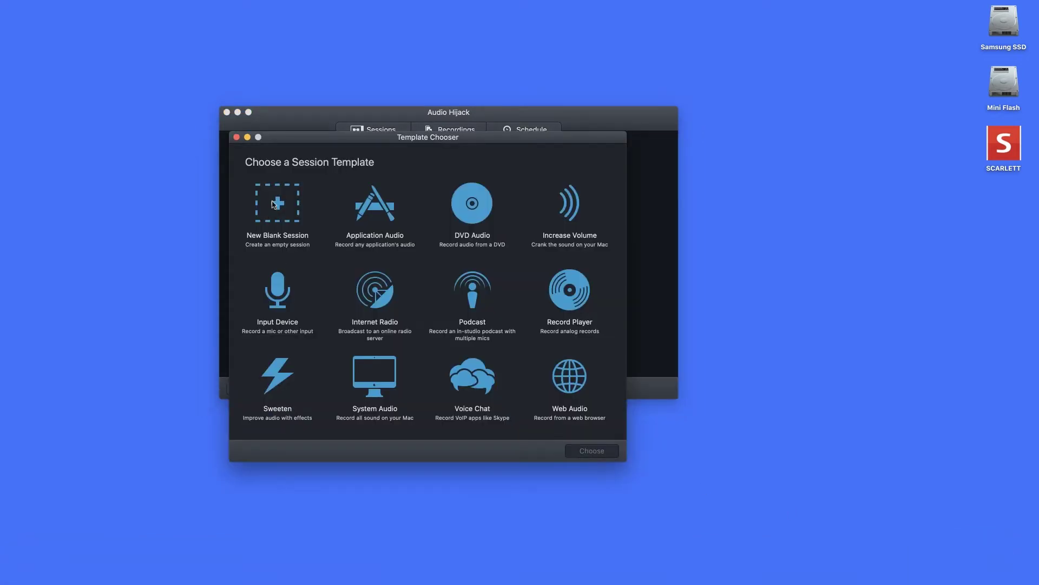
click(274, 204)
click(583, 455)
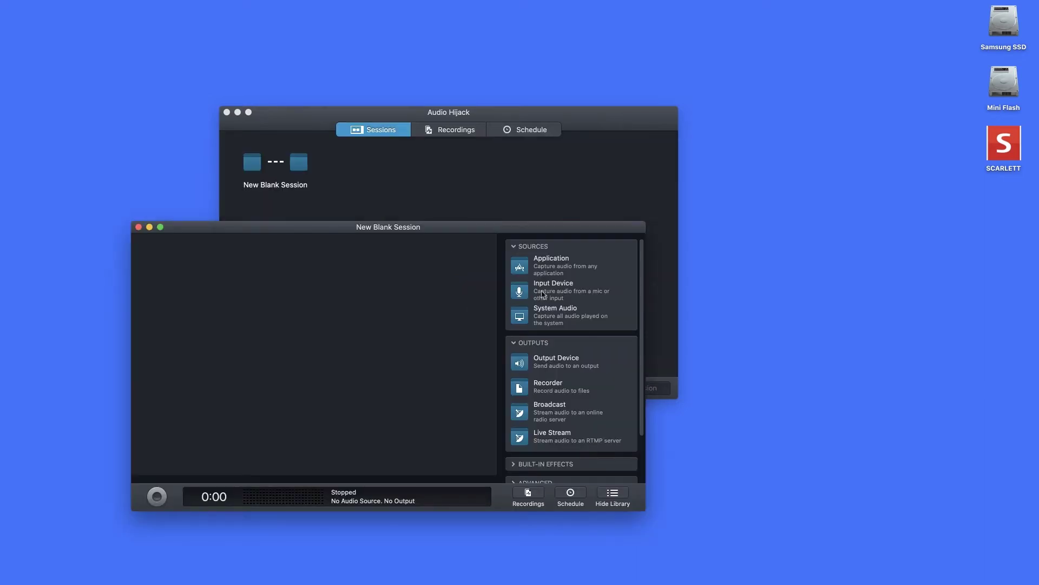
Step: Add an Input Device source set to Scarlett 2i2 USB
drag(533, 294, 180, 335)
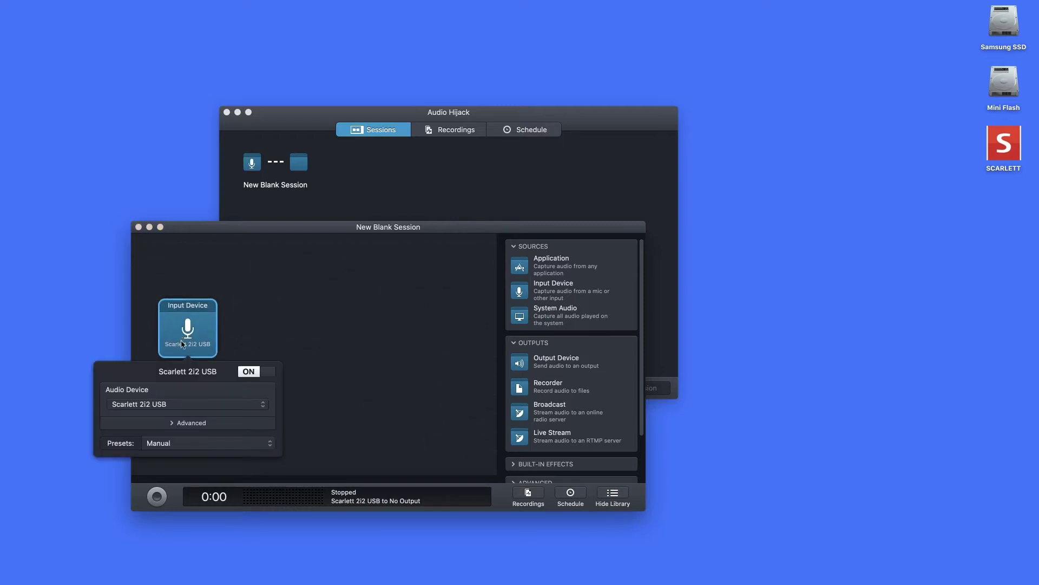
click(210, 409)
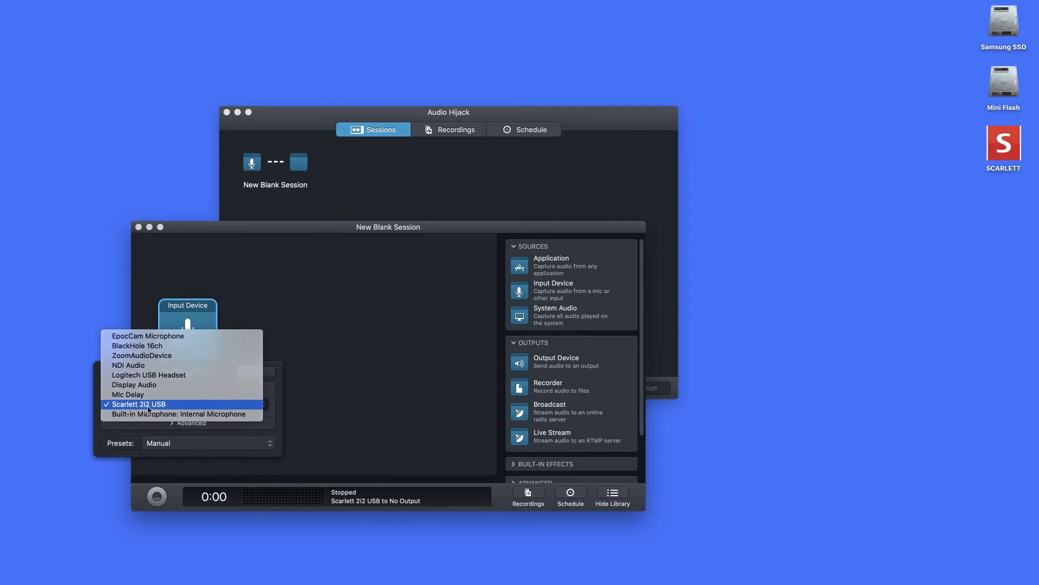
click(147, 406)
click(255, 345)
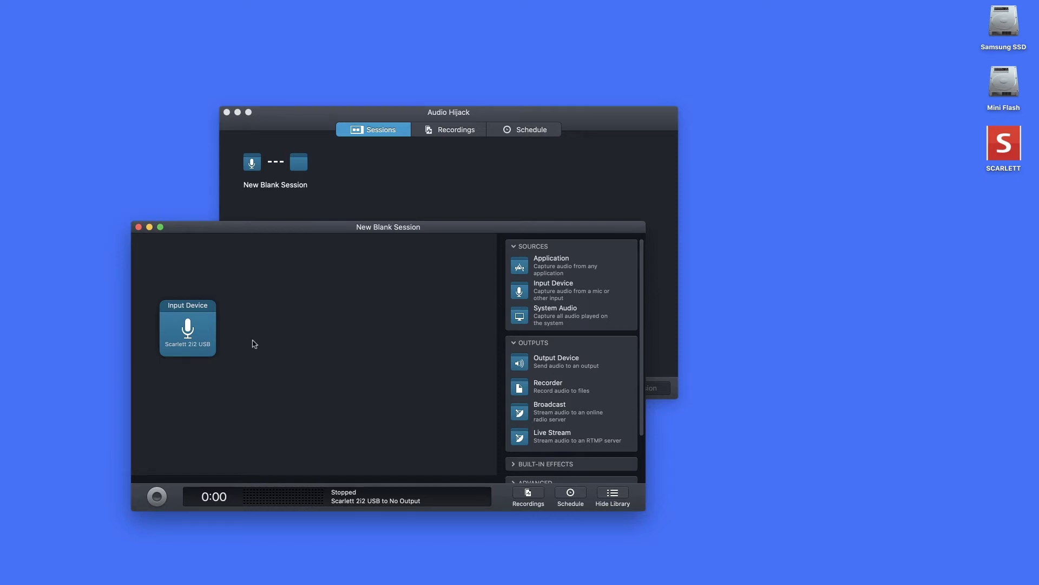
Step: Place a Sync effect from the Advanced library section after the Input Device
scroll(574, 414, down, 3)
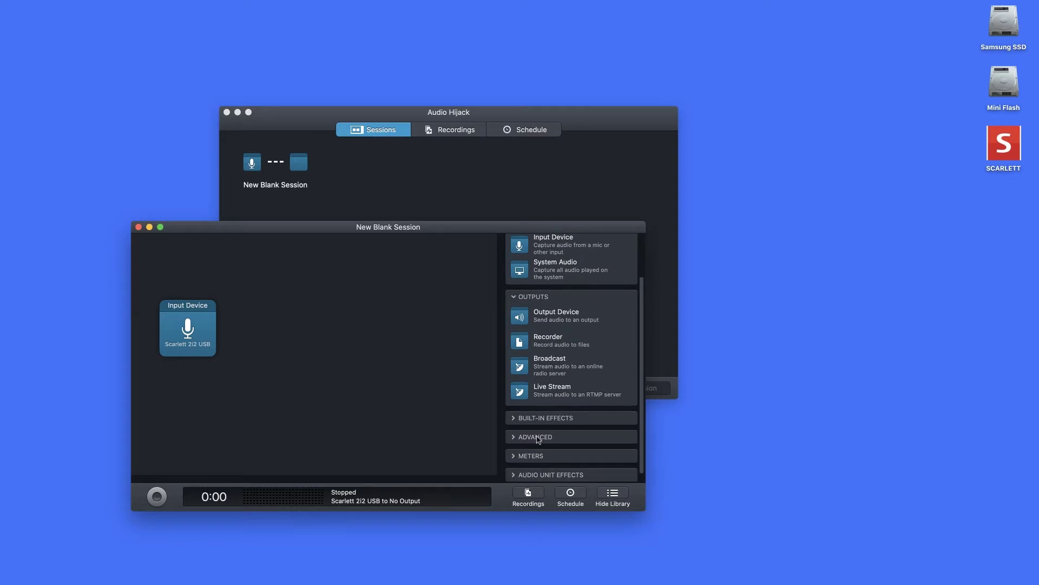
click(539, 440)
scroll(552, 441, down, 5)
scroll(558, 443, down, 4)
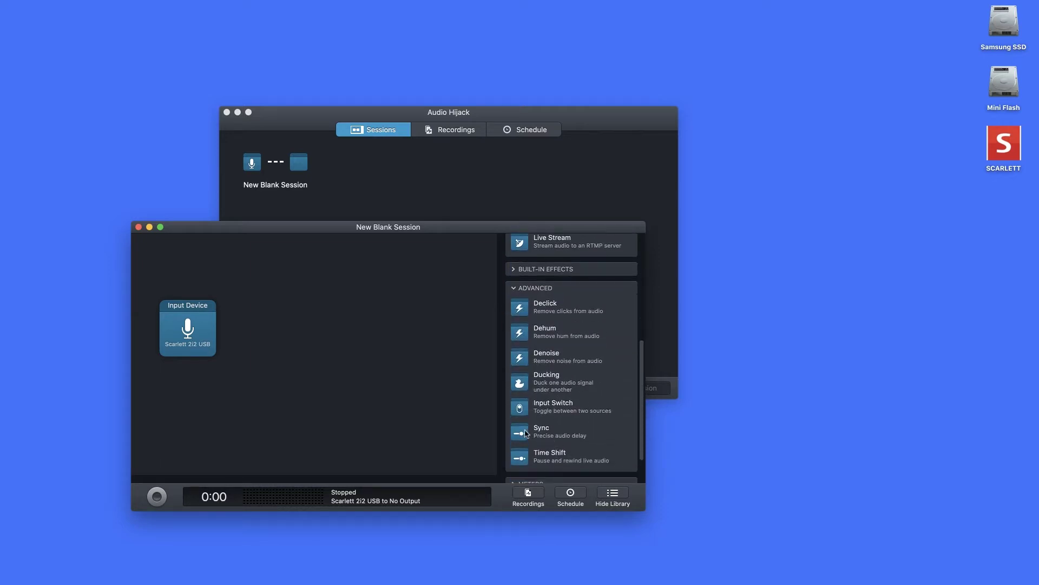
drag(525, 433, 281, 332)
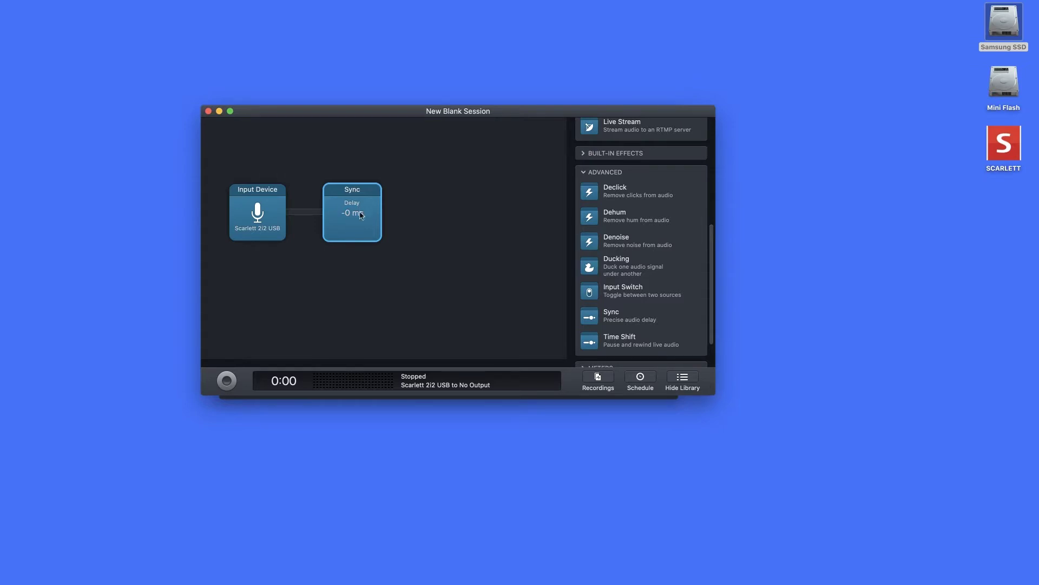
Step: Set the Sync effect's audio delay to 150 ms
click(362, 215)
click(398, 279)
text(150)
key(Return)
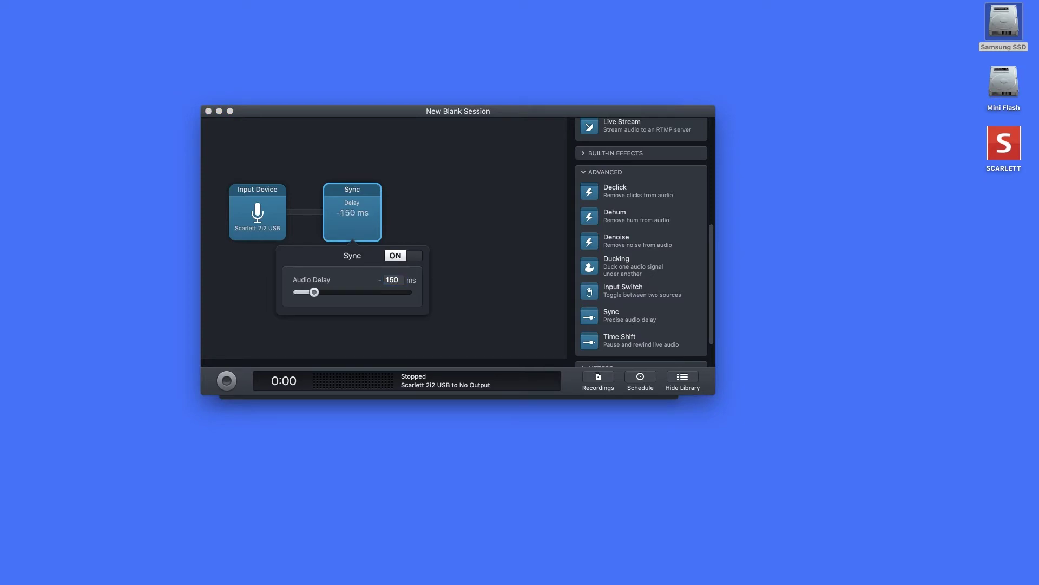
click(411, 227)
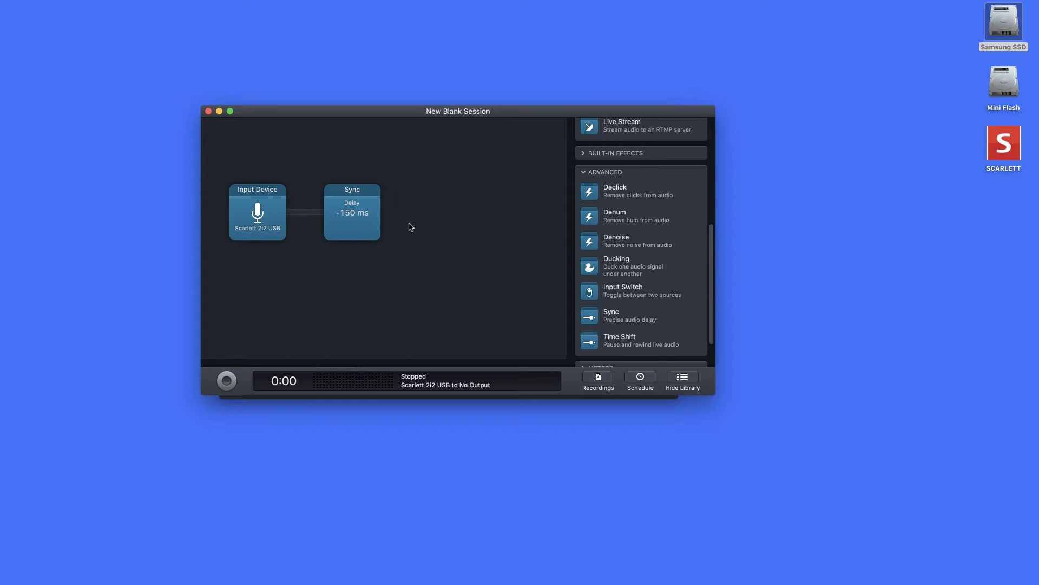
Step: Add an Output Device after Sync and route it to the Mic Delay device
scroll(595, 255, up, 5)
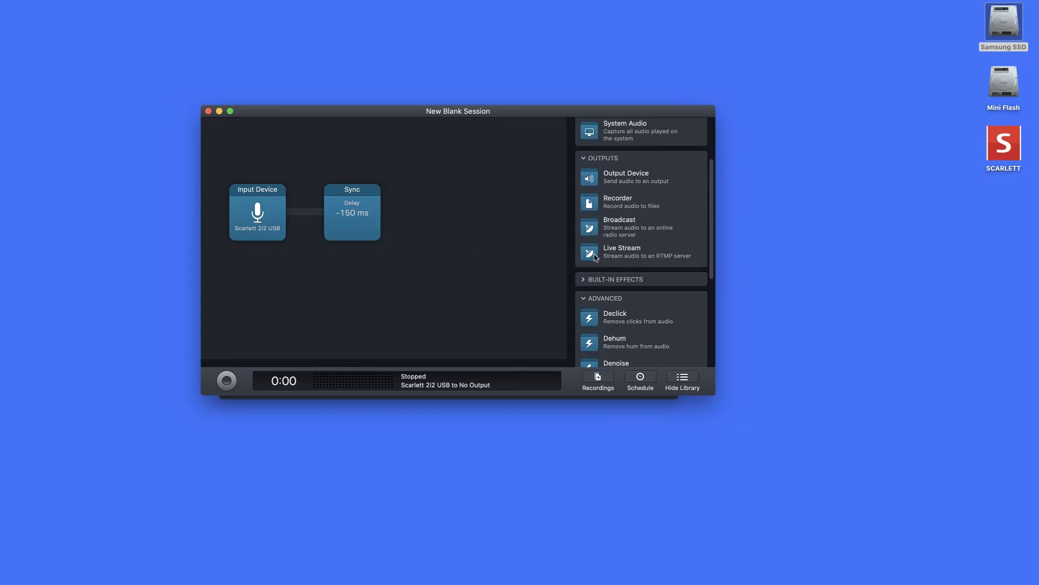
scroll(594, 255, up, 3)
drag(593, 228, 449, 216)
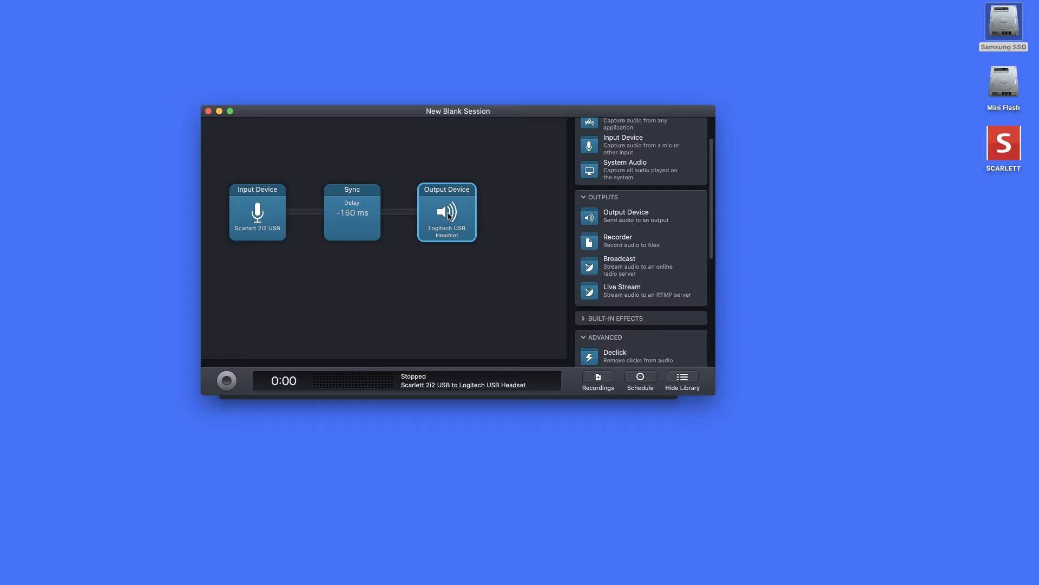
click(448, 215)
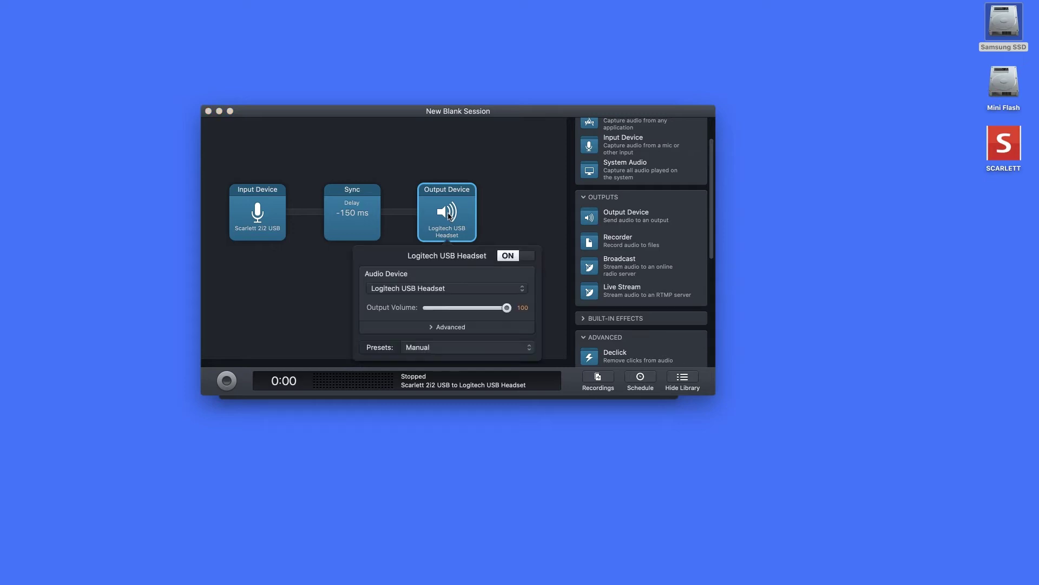
click(494, 289)
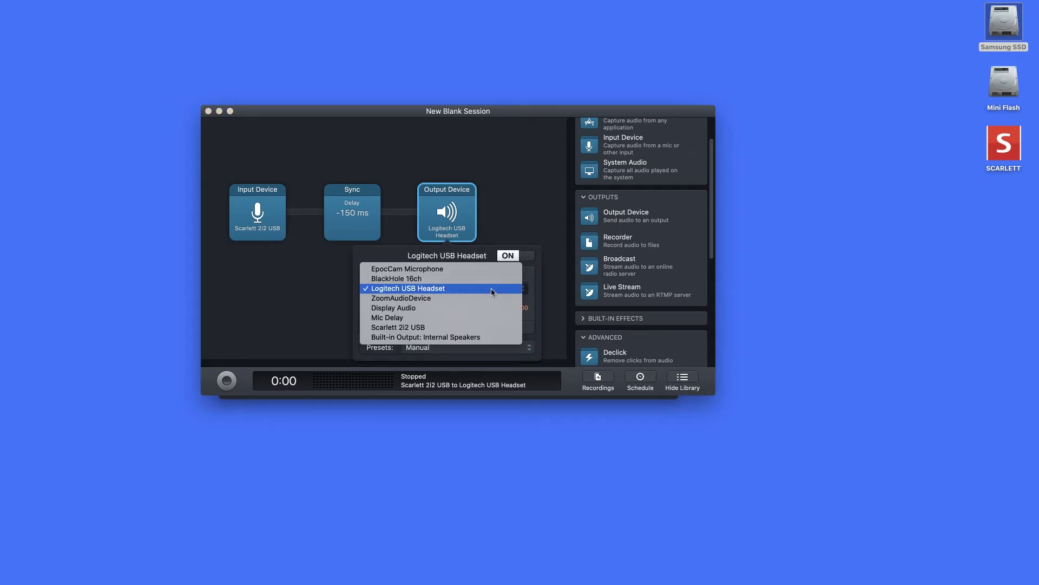
click(482, 317)
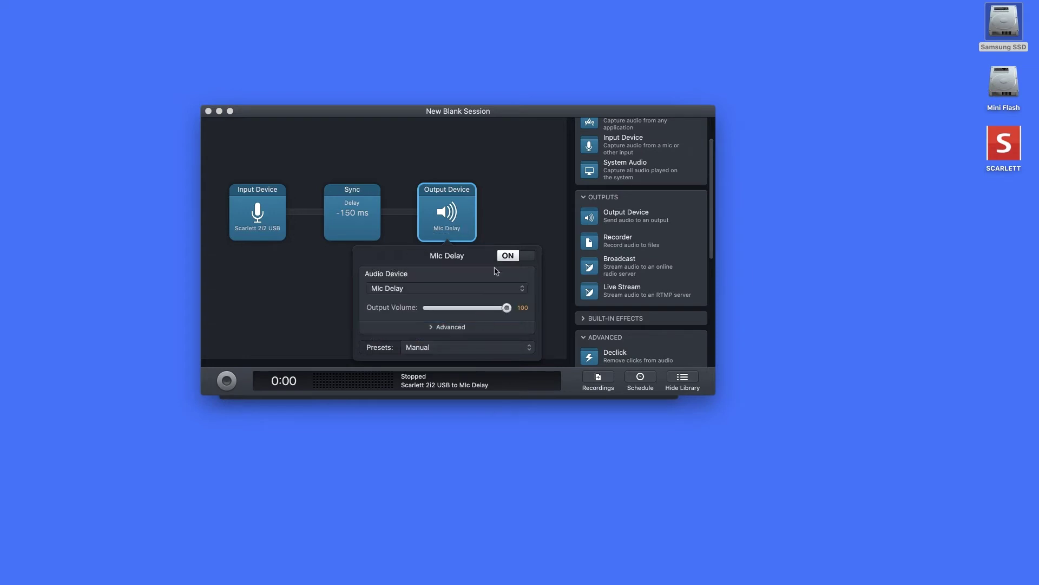
click(508, 215)
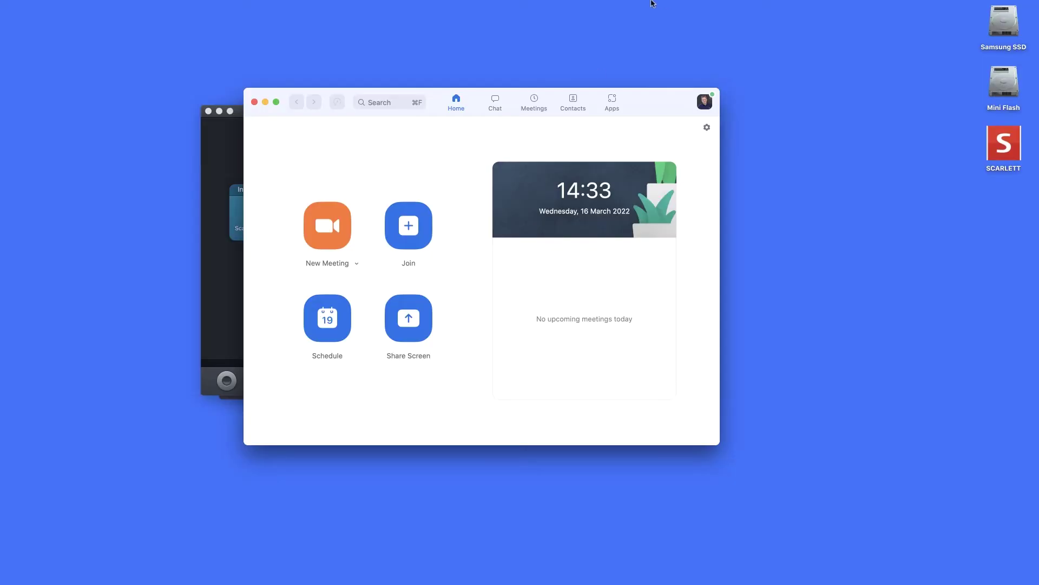
Step: Choose Mic Delay as the microphone in Zoom's audio preferences
click(602, 7)
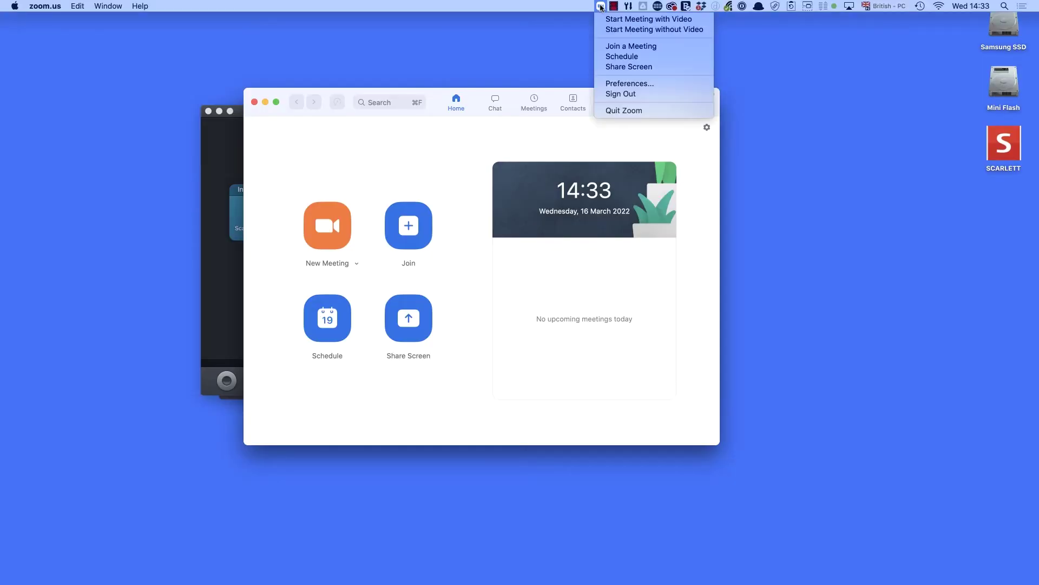
click(613, 84)
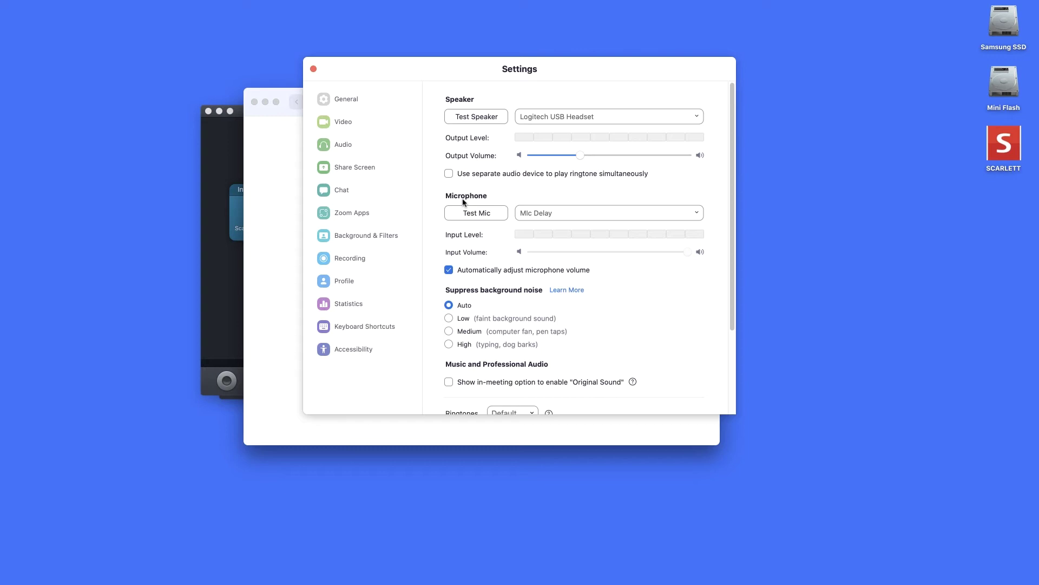
click(581, 221)
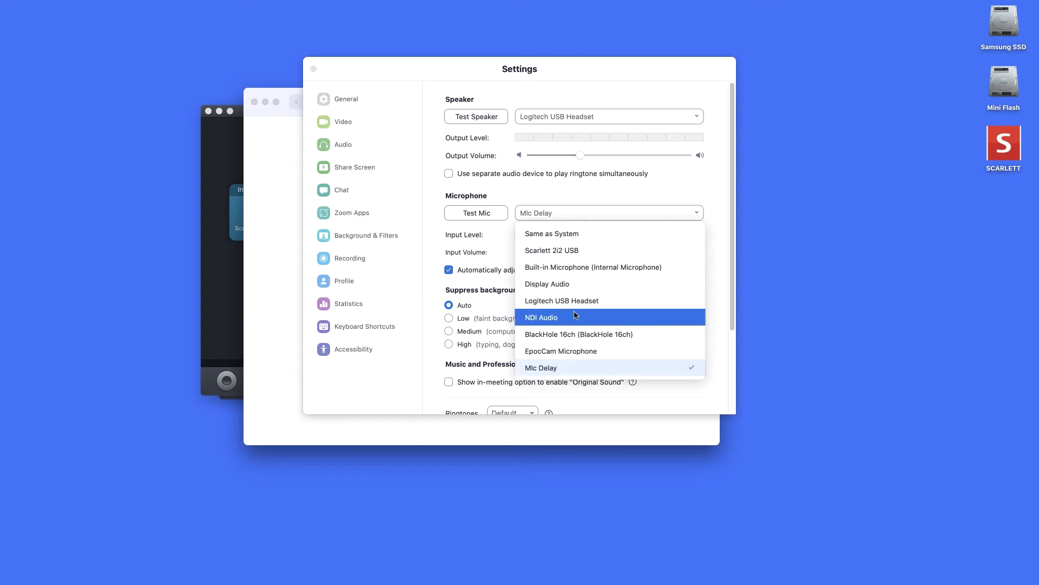
click(555, 368)
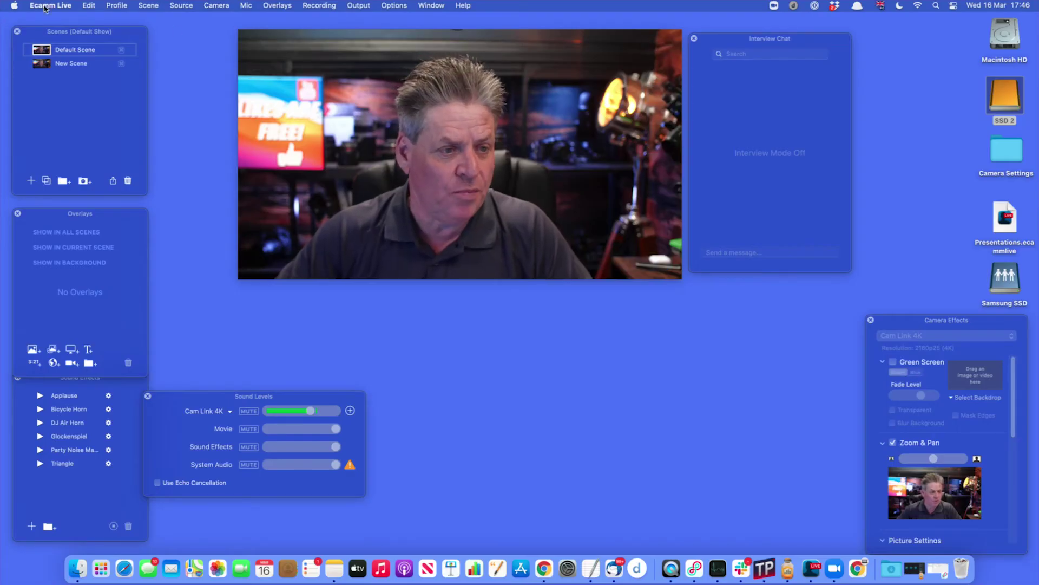
click(50, 5)
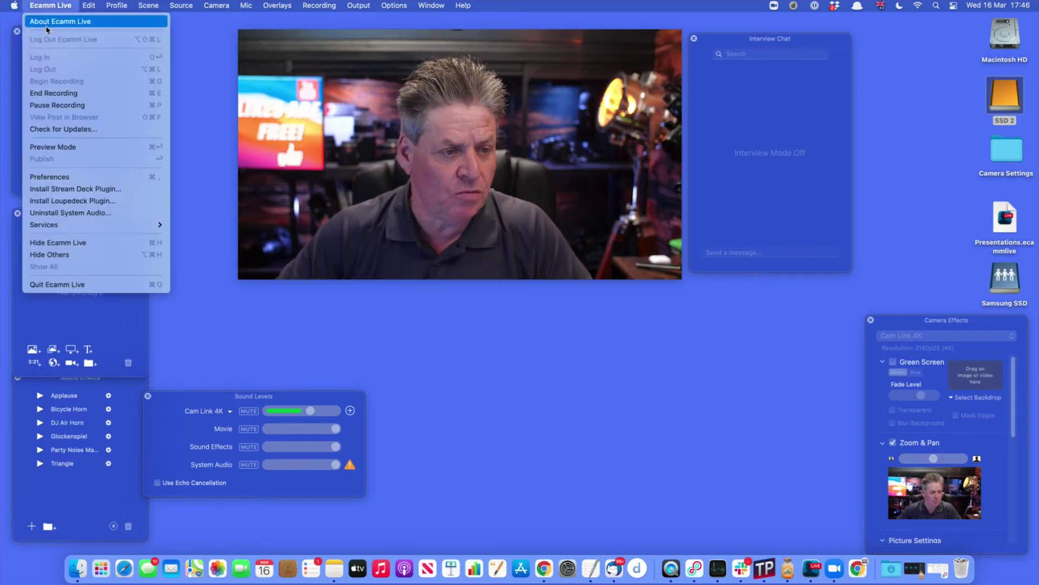
click(78, 177)
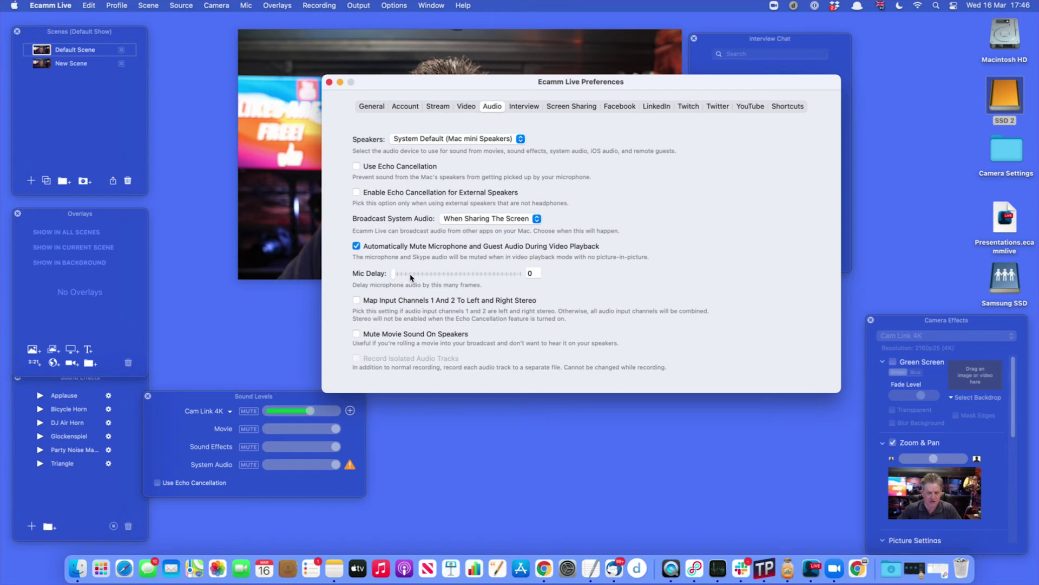
click(329, 83)
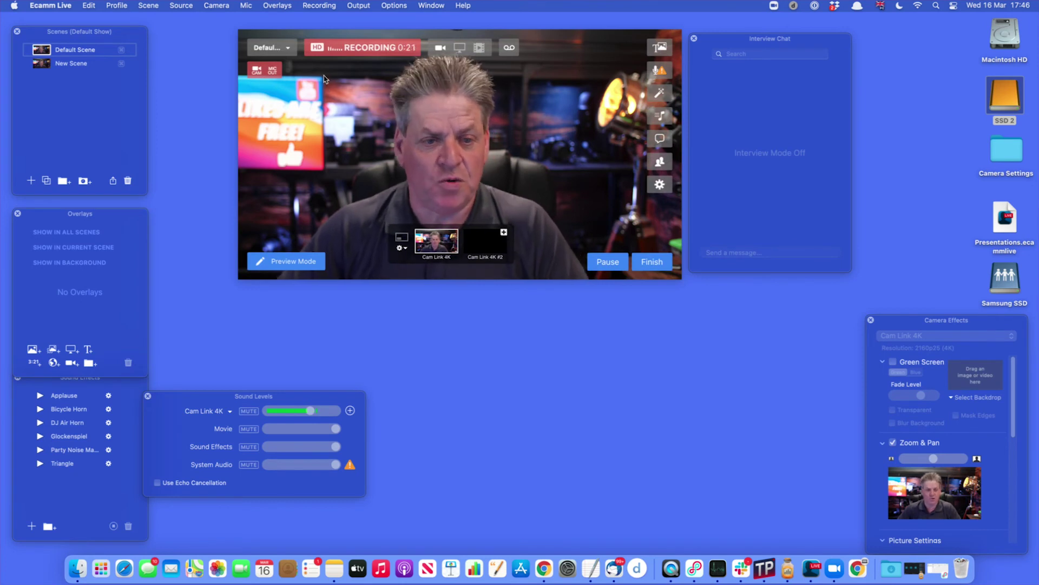
click(360, 6)
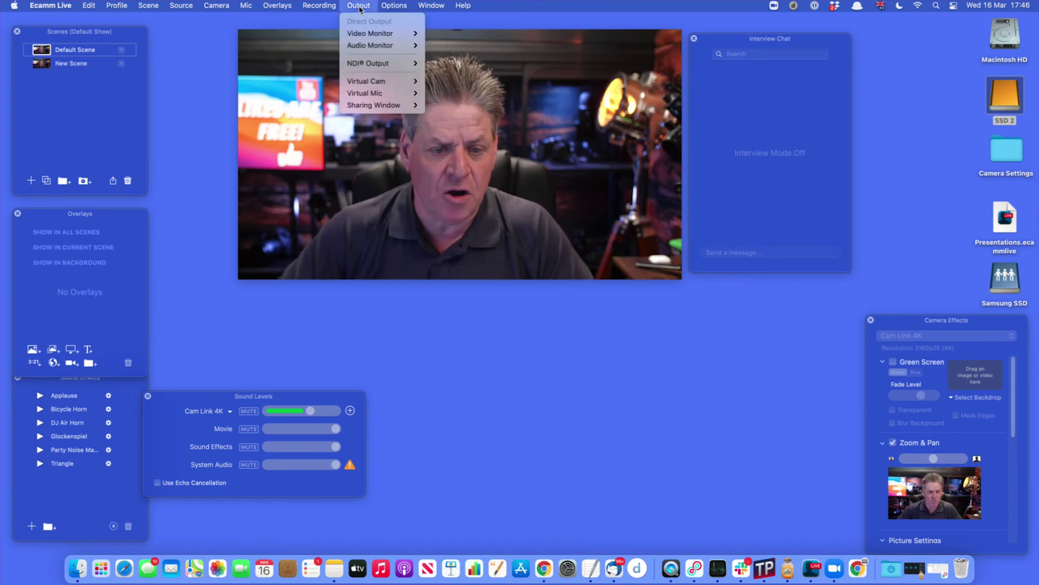
mouse_move(372, 94)
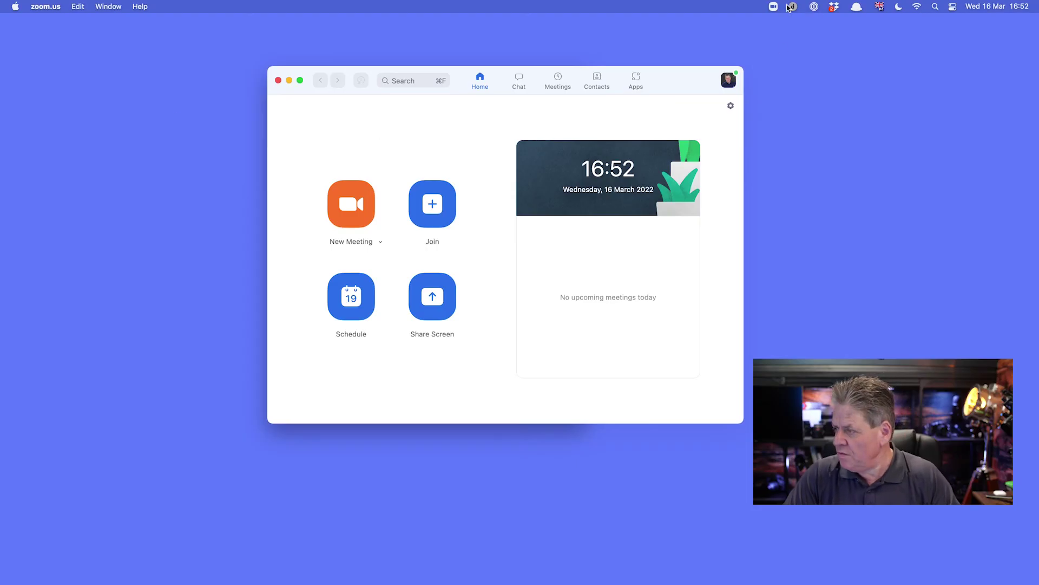
Step: Set Zoom's microphone to Ecamm Live Virtual Mic and show the Video camera list
click(773, 6)
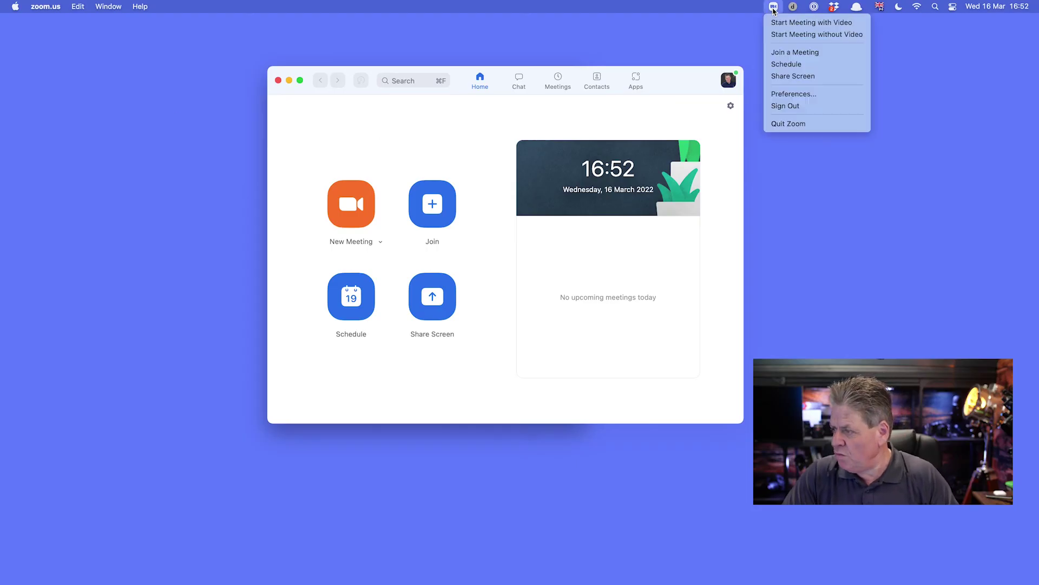
click(789, 95)
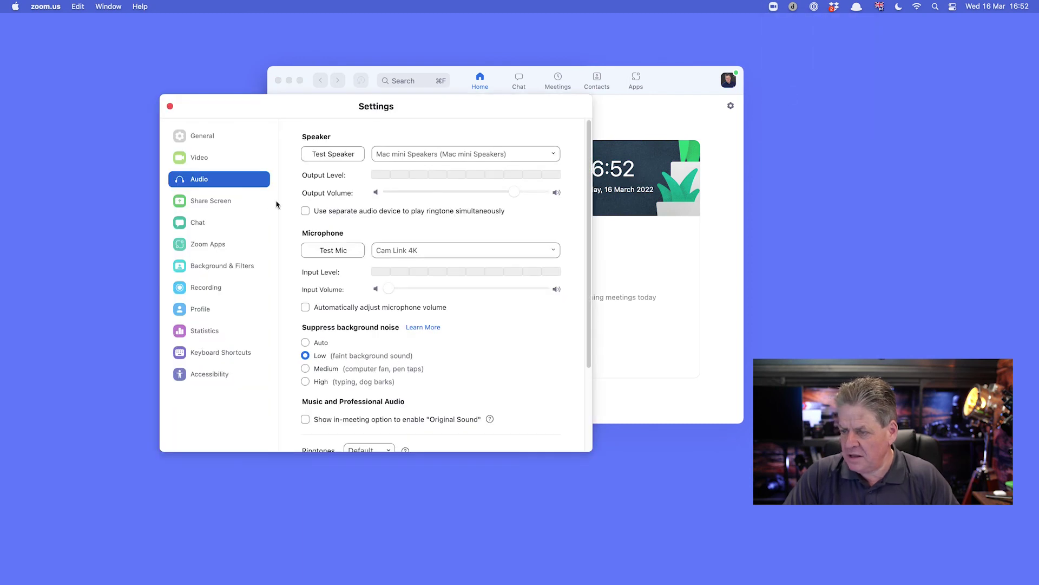
click(400, 250)
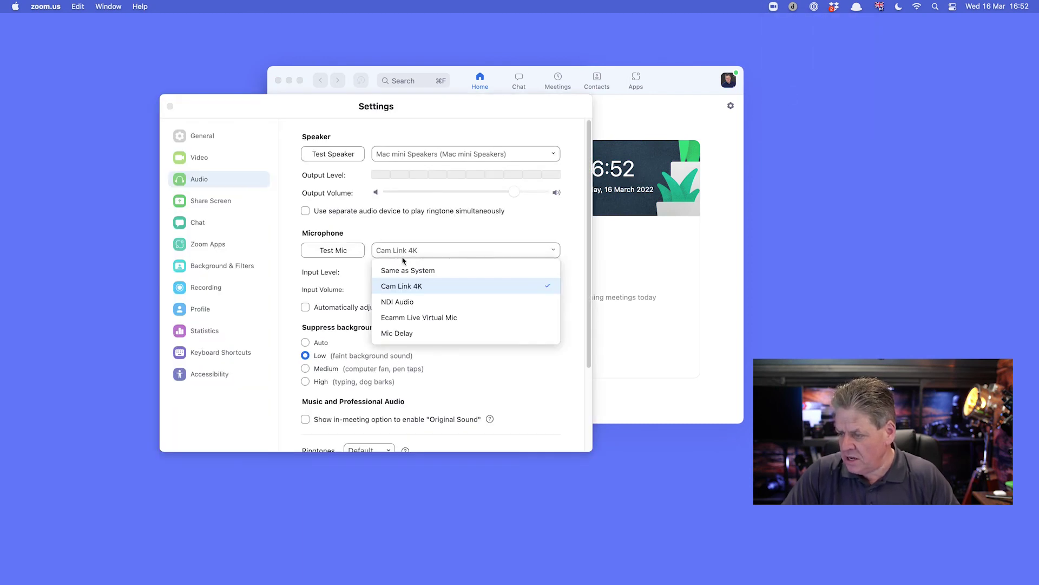
click(416, 319)
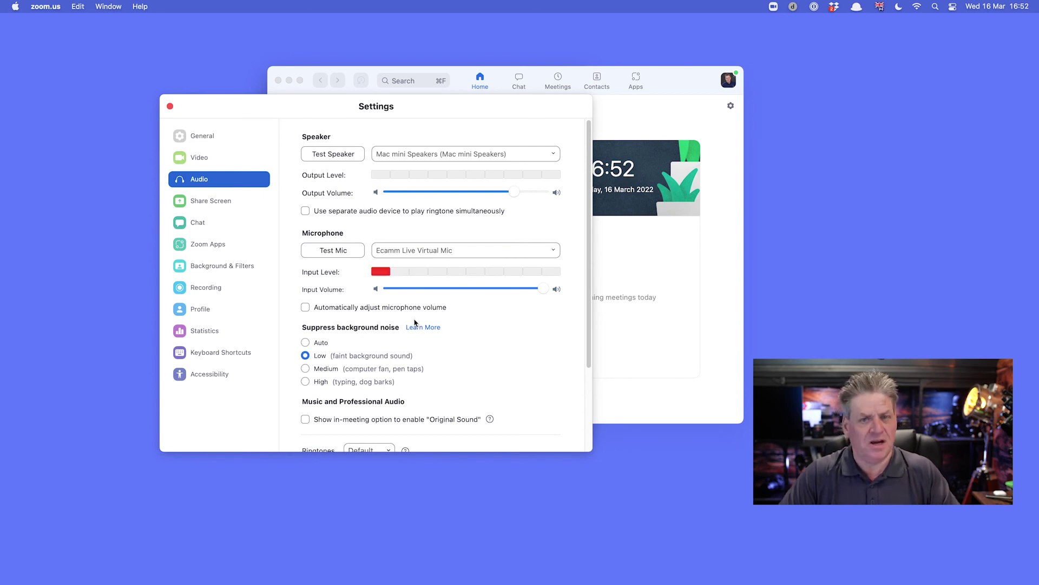
click(201, 158)
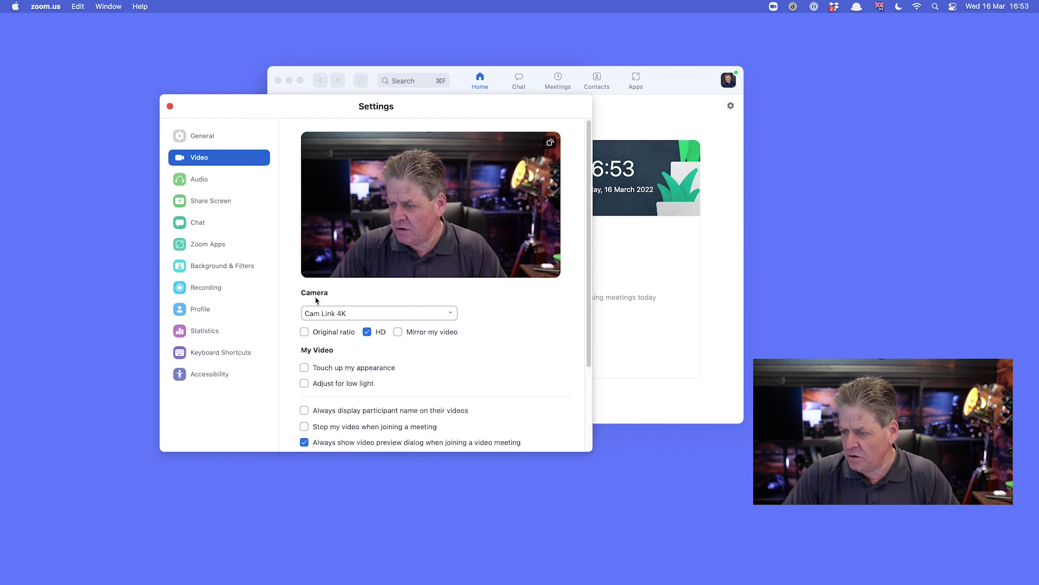
click(360, 314)
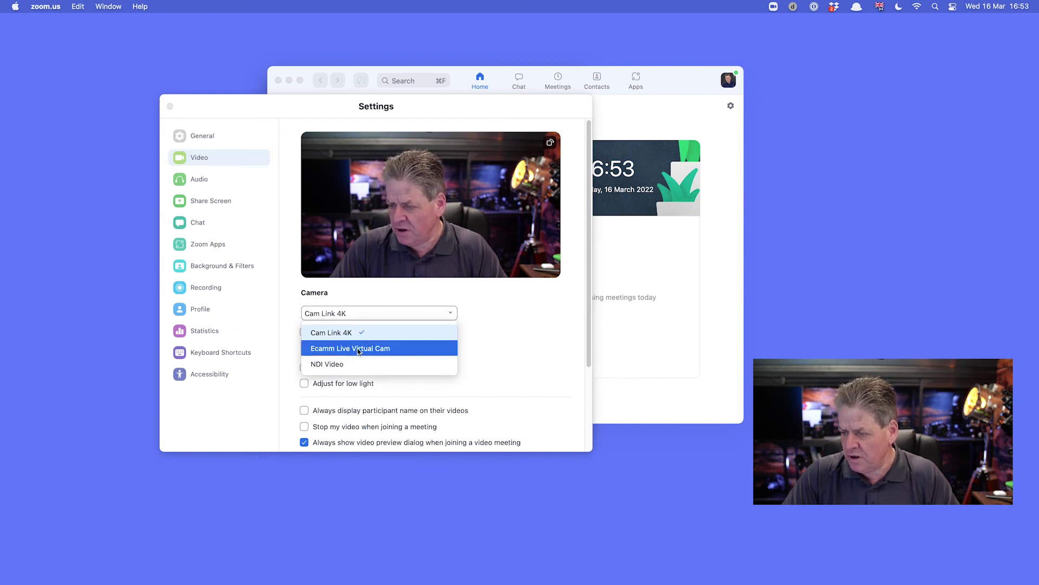